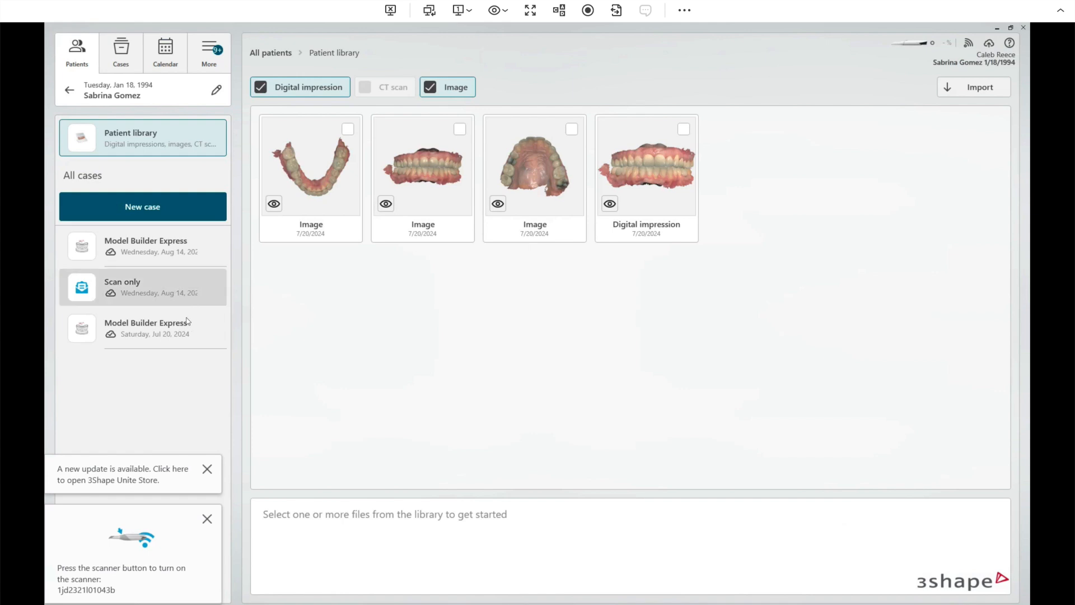
Export the scans of the Model Builder Express case from its actions menu
left_click(180, 249)
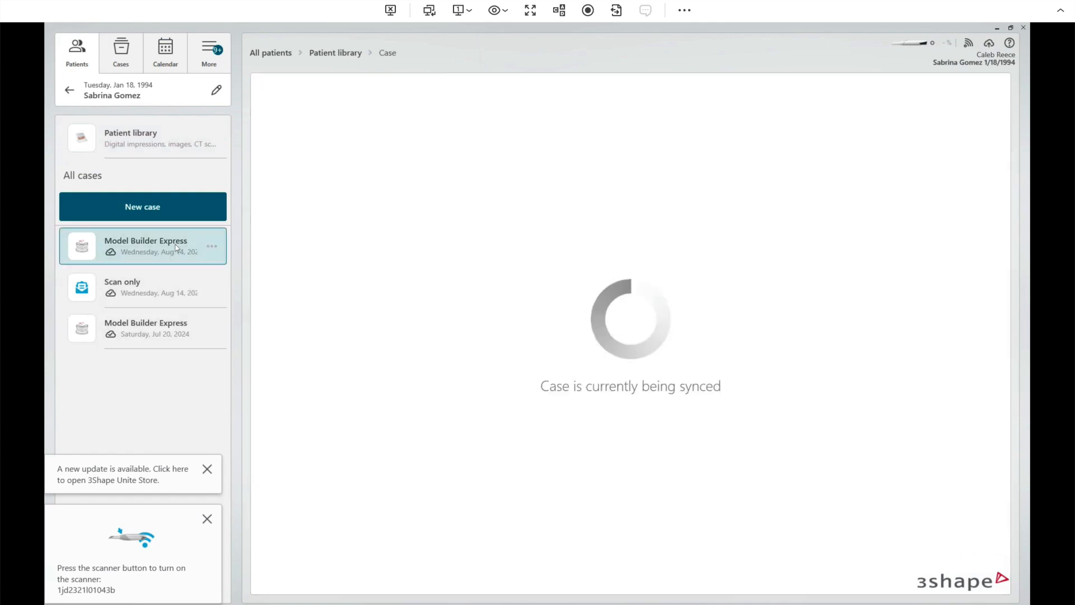
left_click(212, 247)
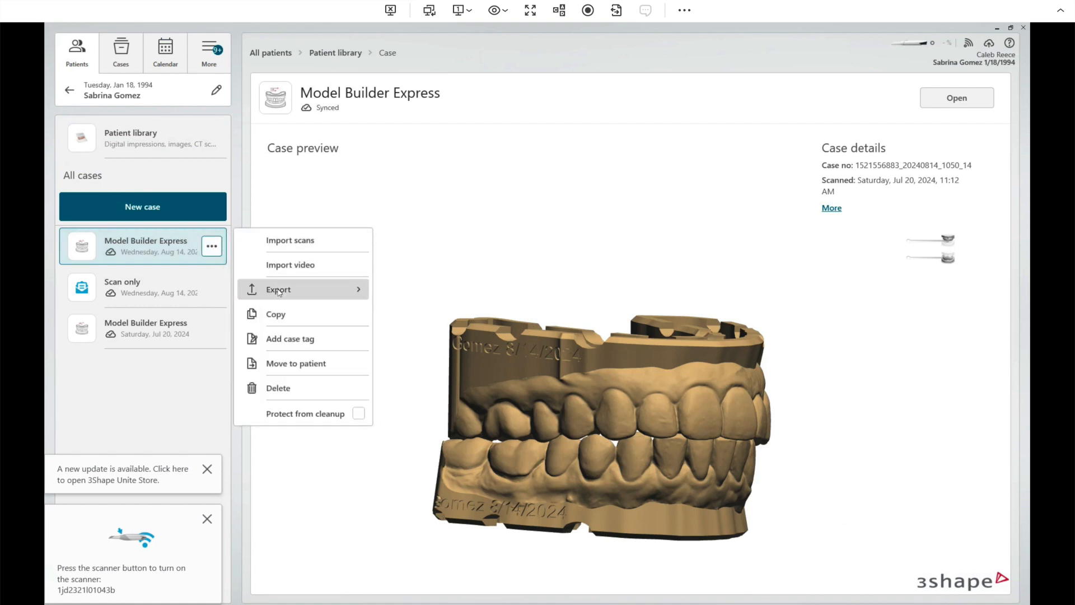
mouse_move(361, 291)
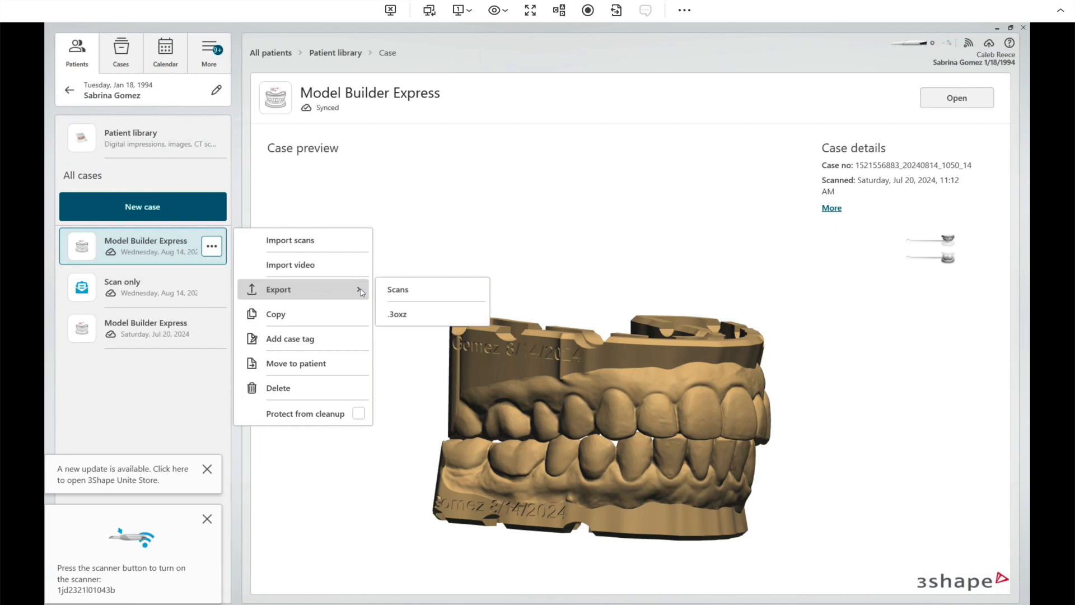
left_click(398, 290)
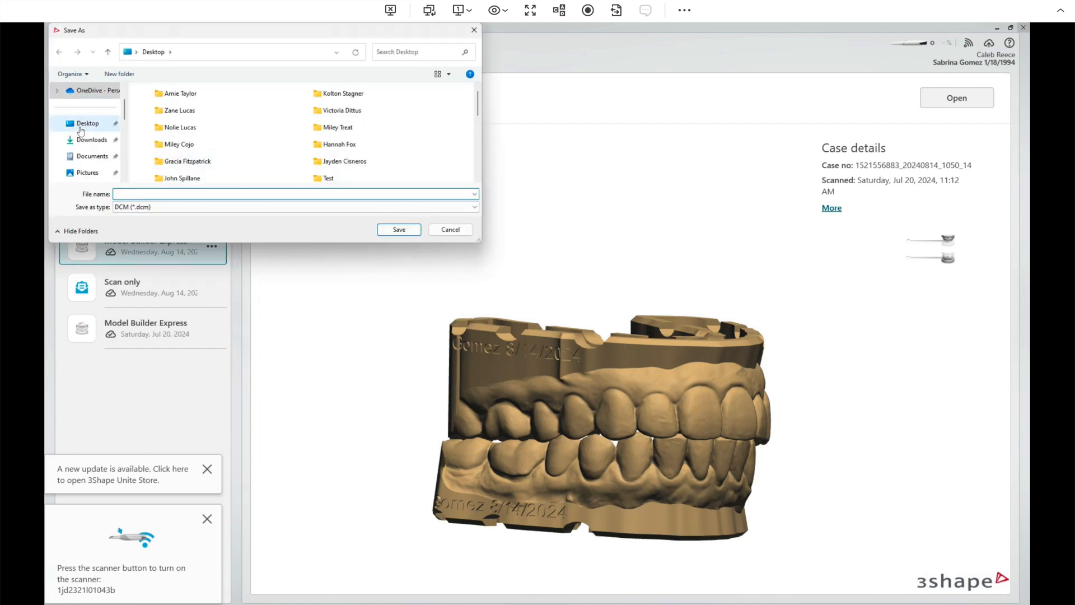
Save the export to the Desktop as STL (*.stl), named with the patient's name plus 'IHAs'
left_click(80, 129)
left_click(123, 192)
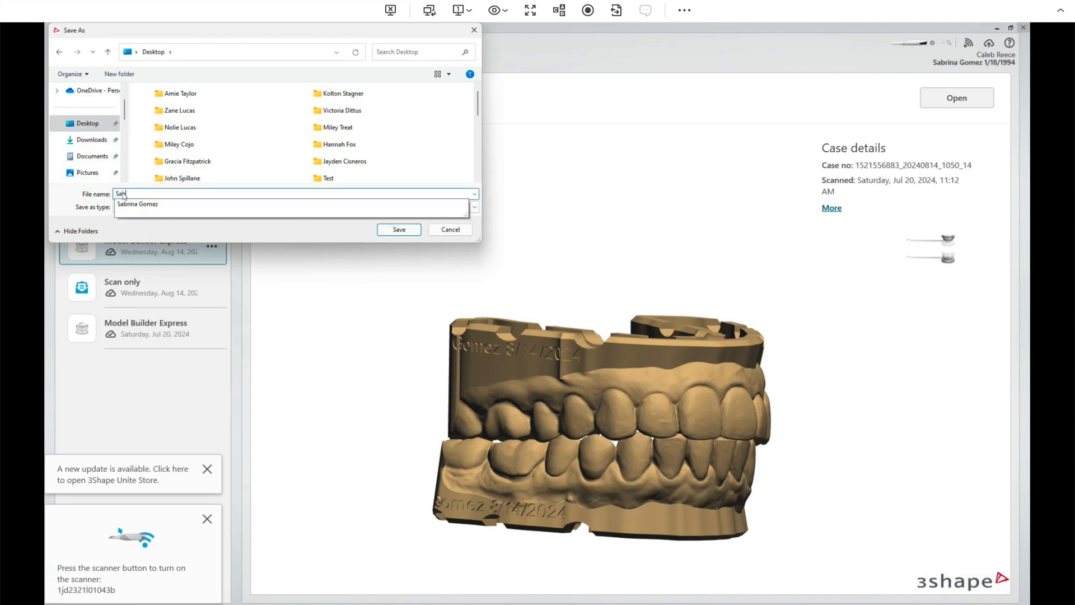
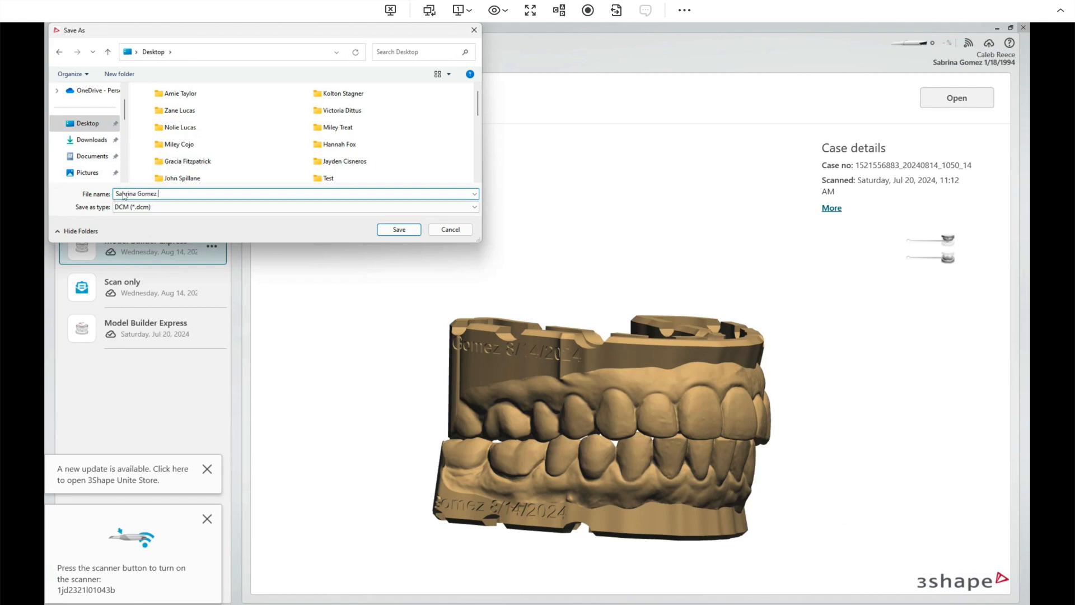
type("IHAs")
left_click(476, 208)
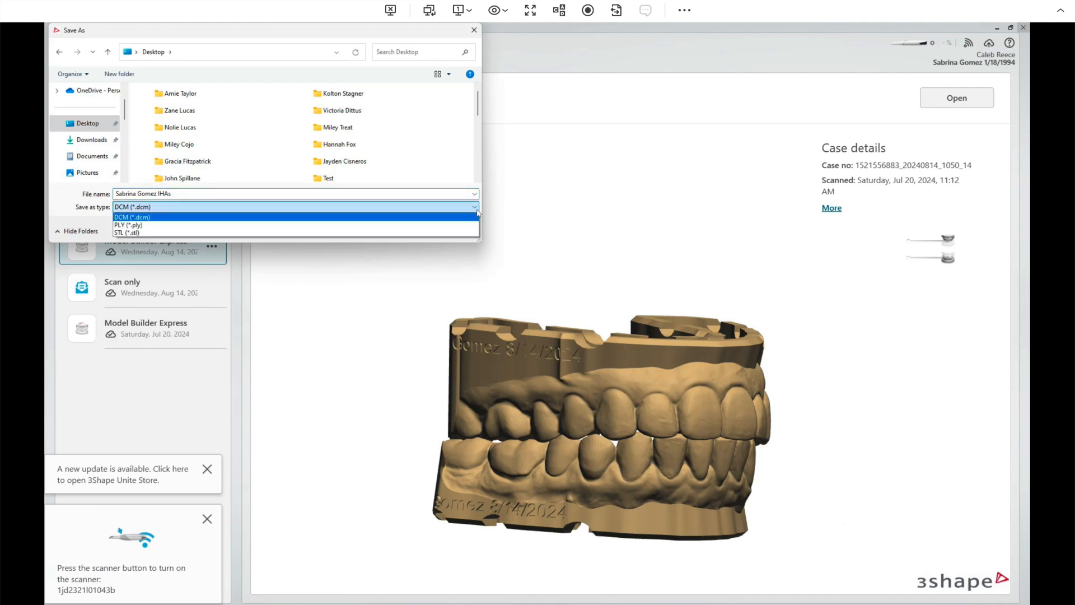
left_click(147, 232)
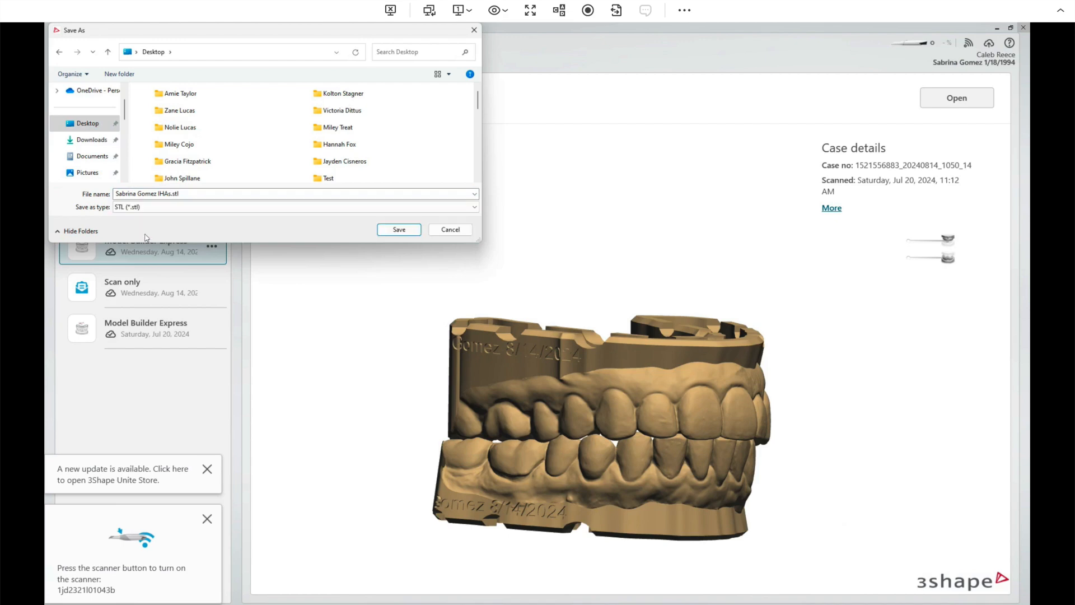
Save the STL scan export and minimize 3Shape Unite
left_click(409, 232)
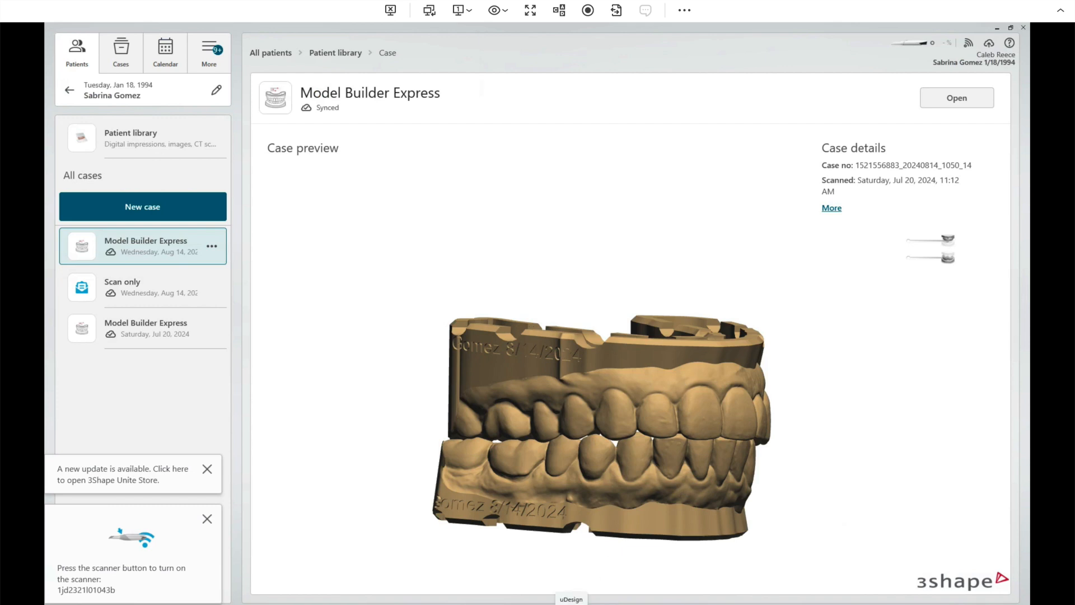
left_click(999, 31)
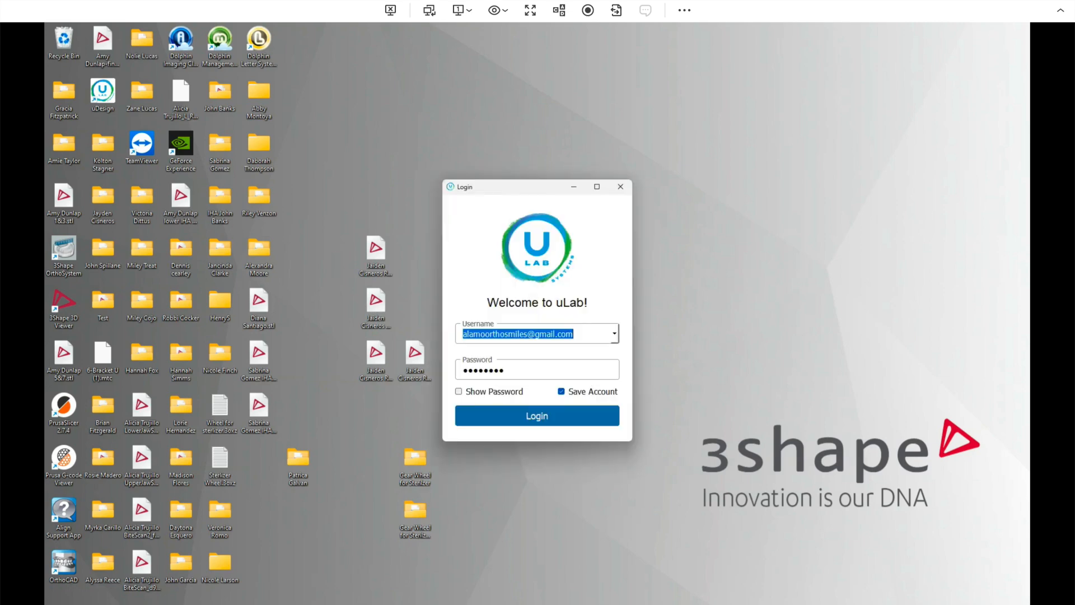
Log in to uLab with the prefilled account credentials
left_click(545, 419)
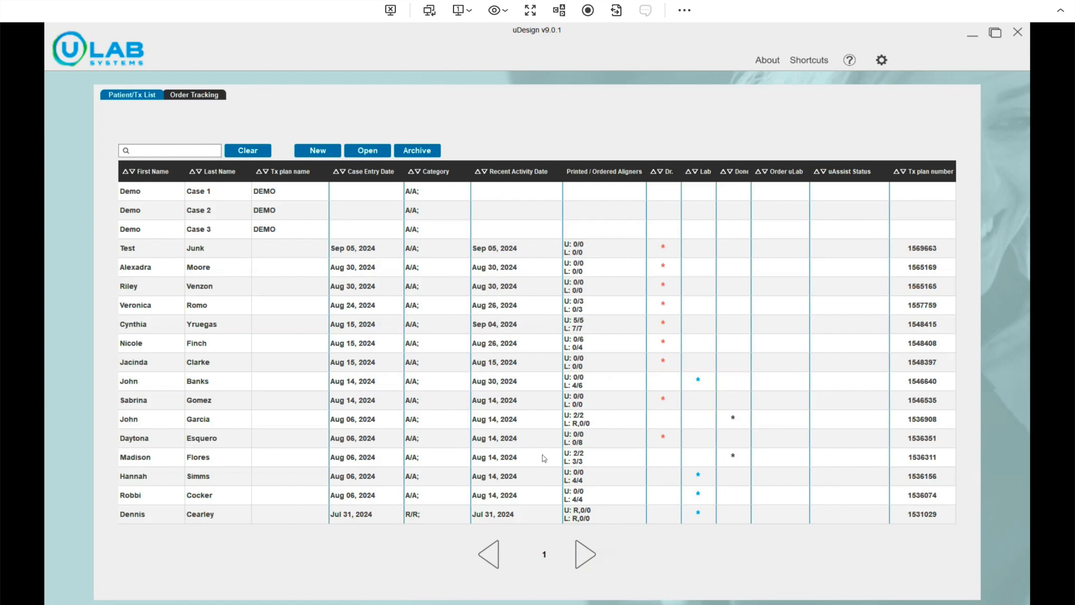
Add a new patient with the patient's first and last name, dismissing the missing-information warning
left_click(318, 151)
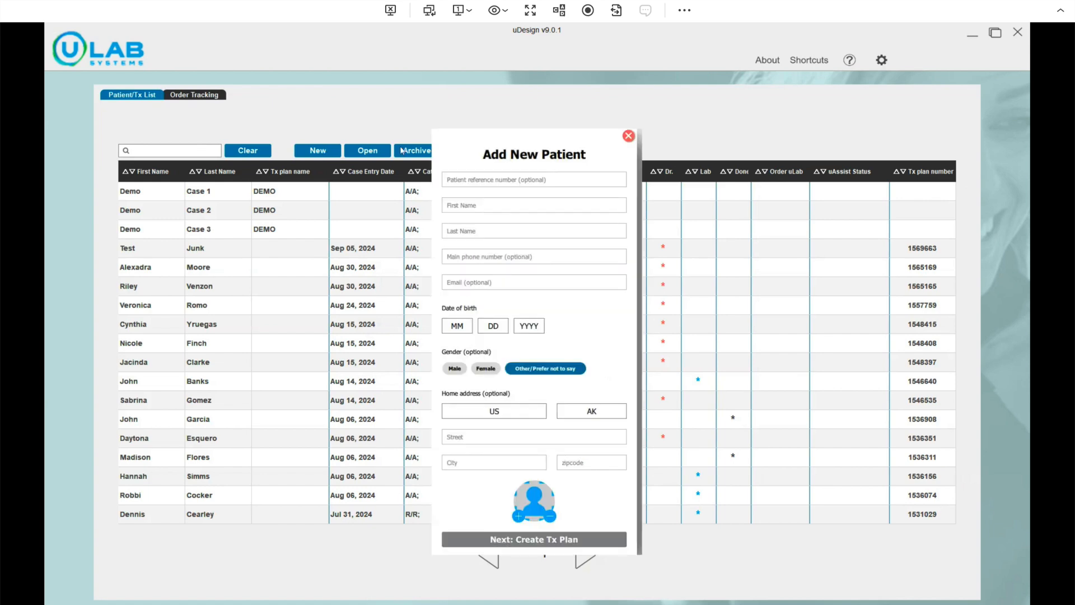
left_click(478, 206)
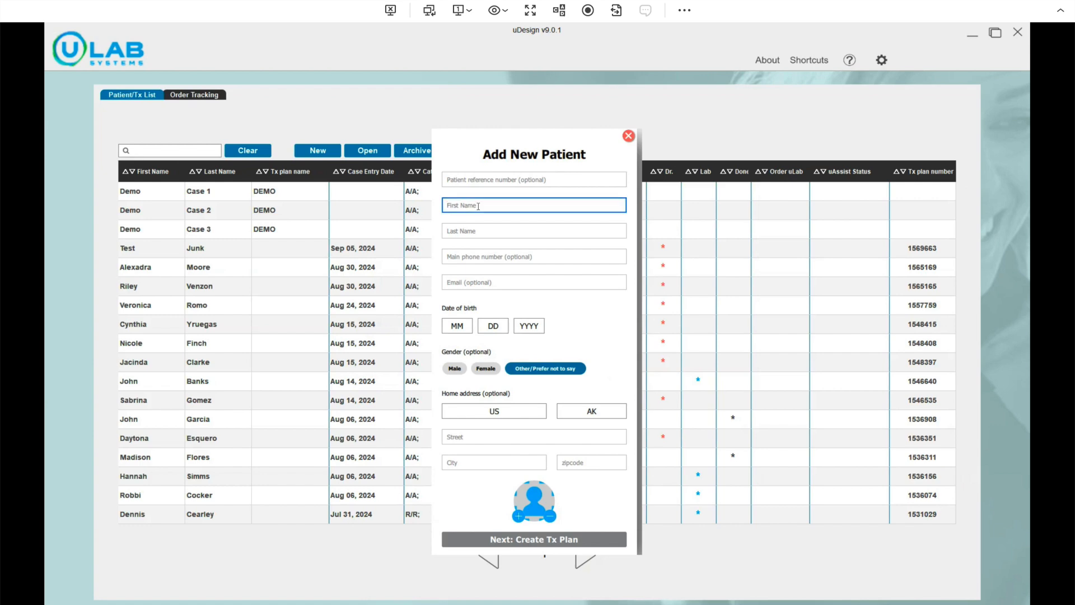
key("Tab")
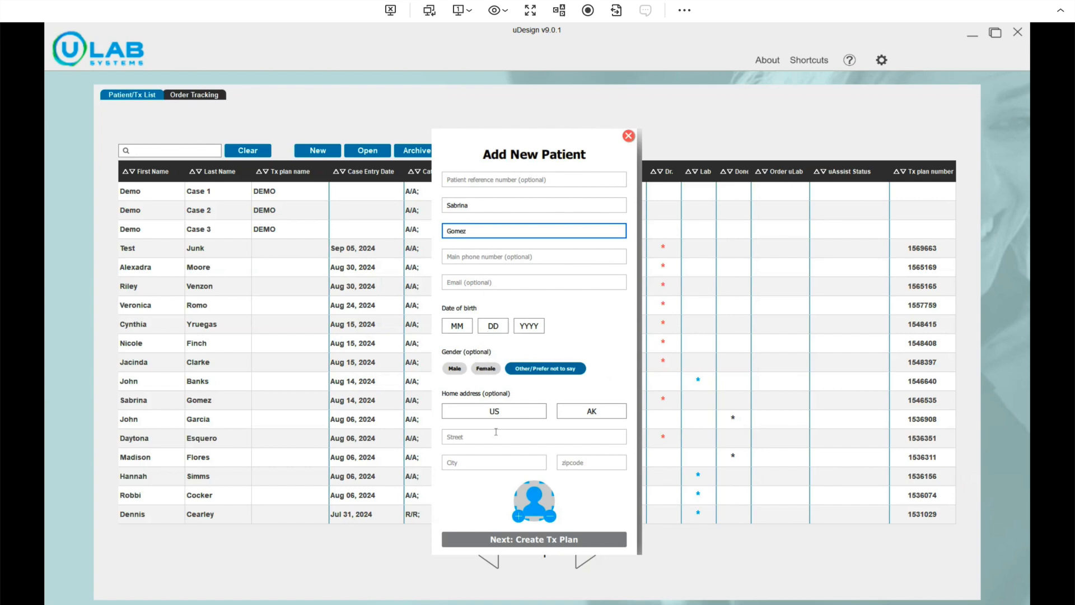
left_click(527, 539)
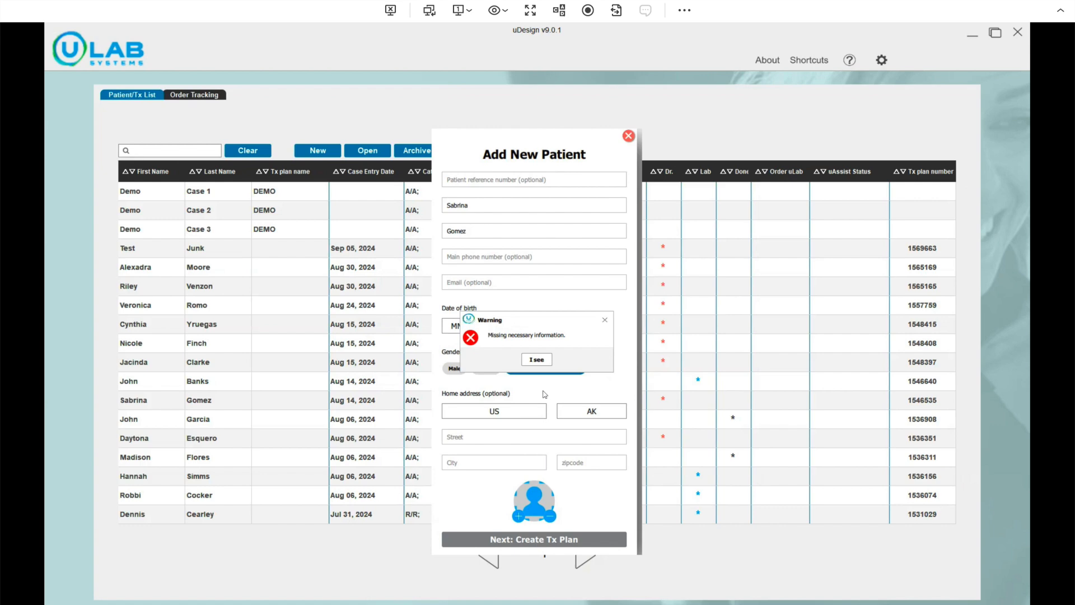
left_click(537, 360)
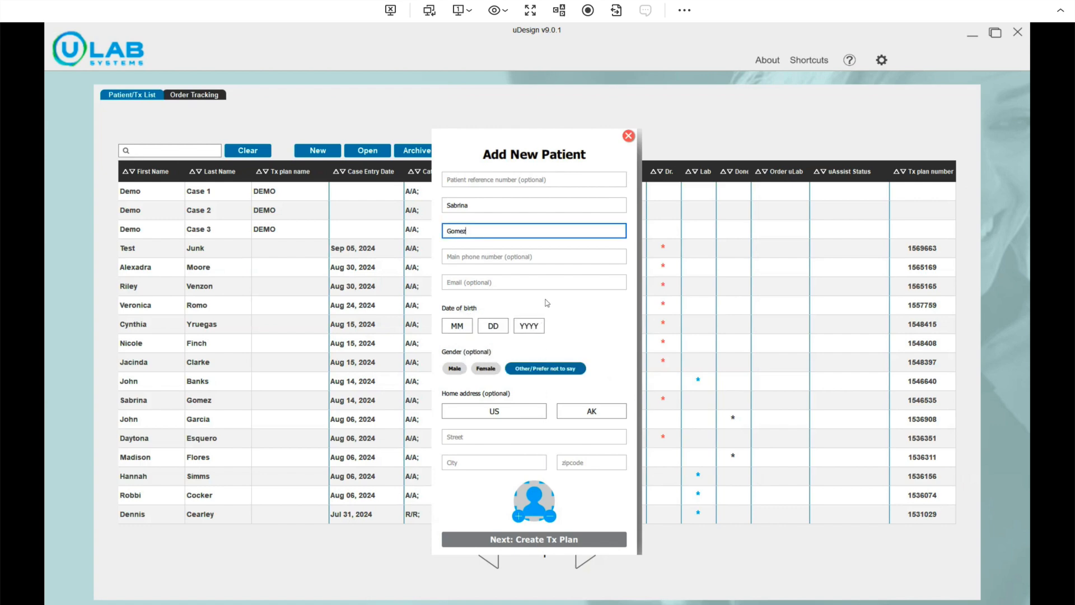
Set the birth date to Jan 1, 2022 and continue to Create Tx Plan
left_click(466, 326)
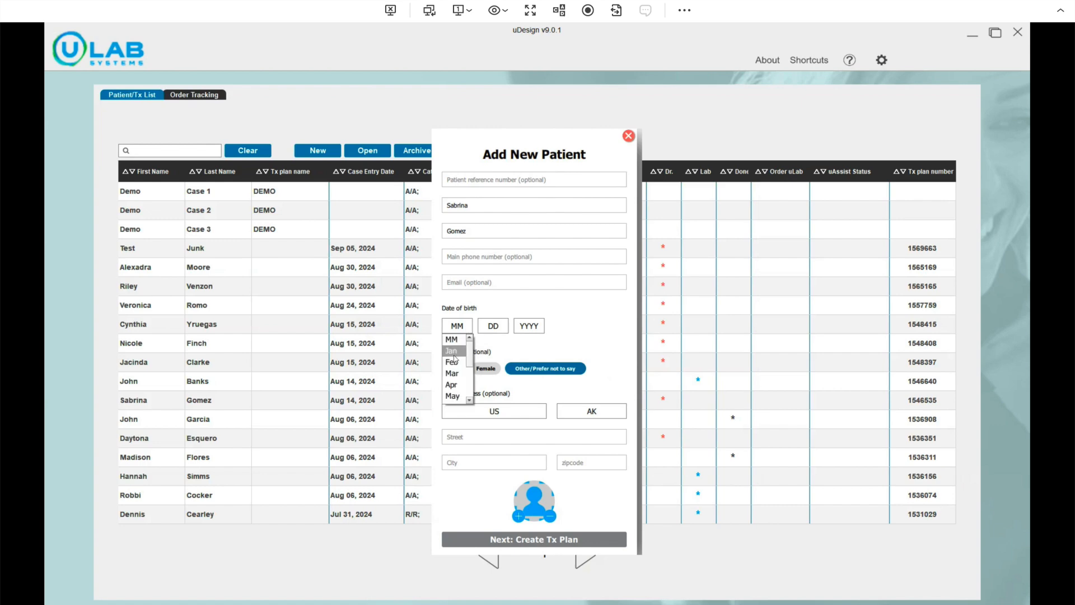
left_click(457, 351)
left_click(492, 326)
left_click(487, 353)
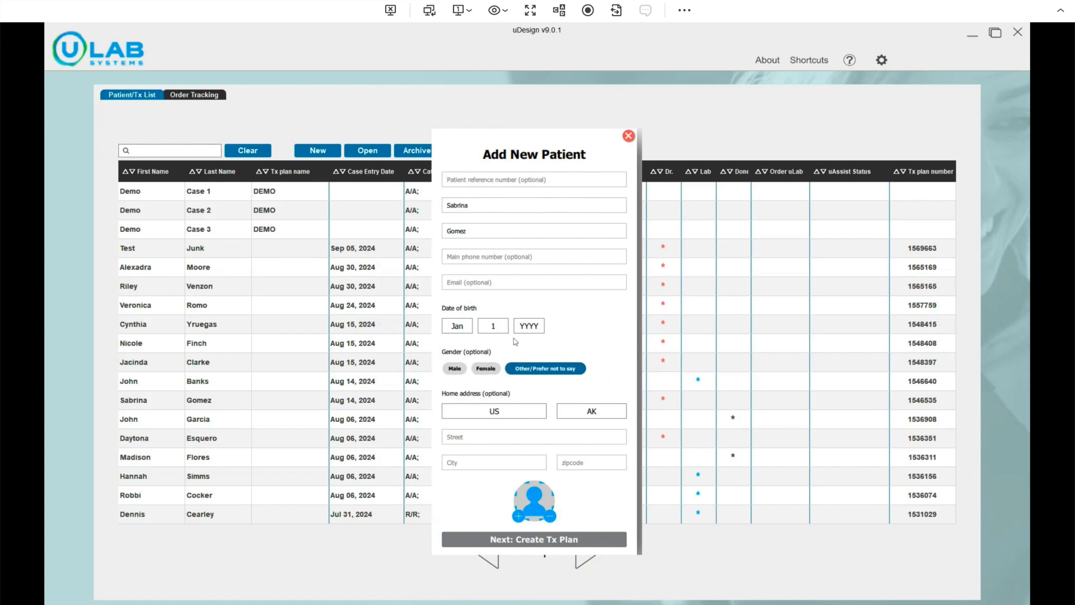
left_click(531, 327)
left_click(525, 351)
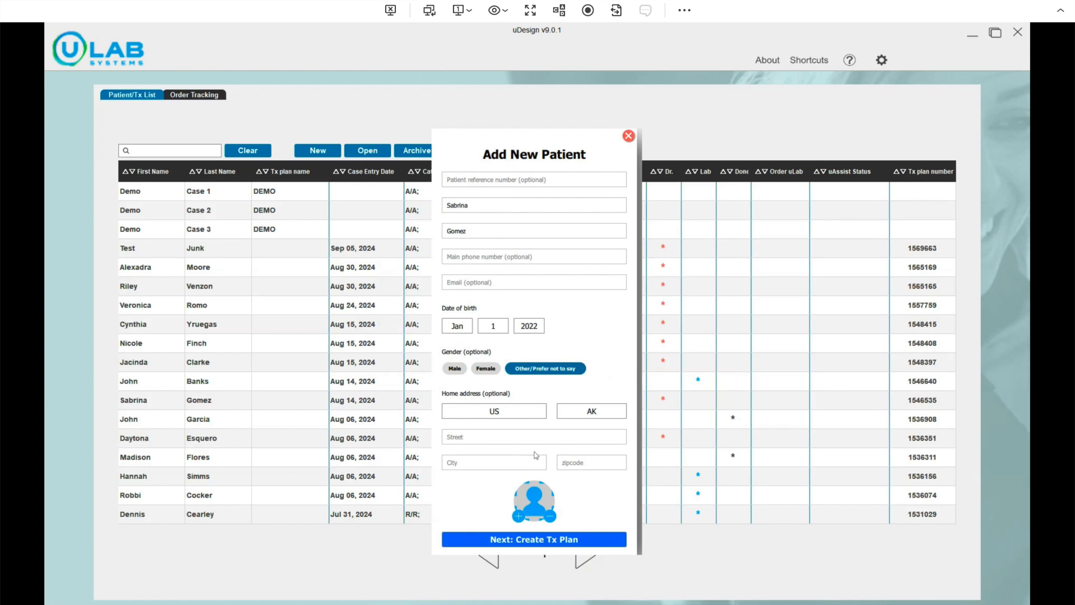
left_click(556, 538)
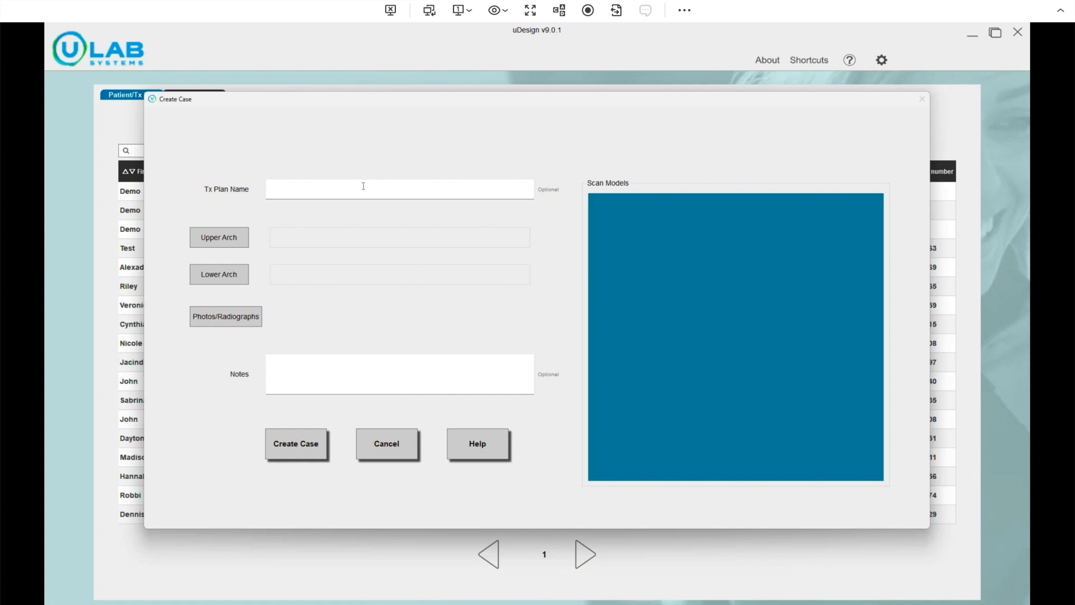
Enter 'IHAsforSilverCity' as the Tx Plan Name and choose a file for the upper arch
type("IHAsforSilver")
key("BackSpace")
key("BackSpace")
key("BackSpace")
key("BackSpace")
key("BackSpace")
key("BackSpace")
type("forSilverCoity")
key("BackSpace")
key("BackSpace")
key("BackSpace")
key("BackSpace")
type("tyity")
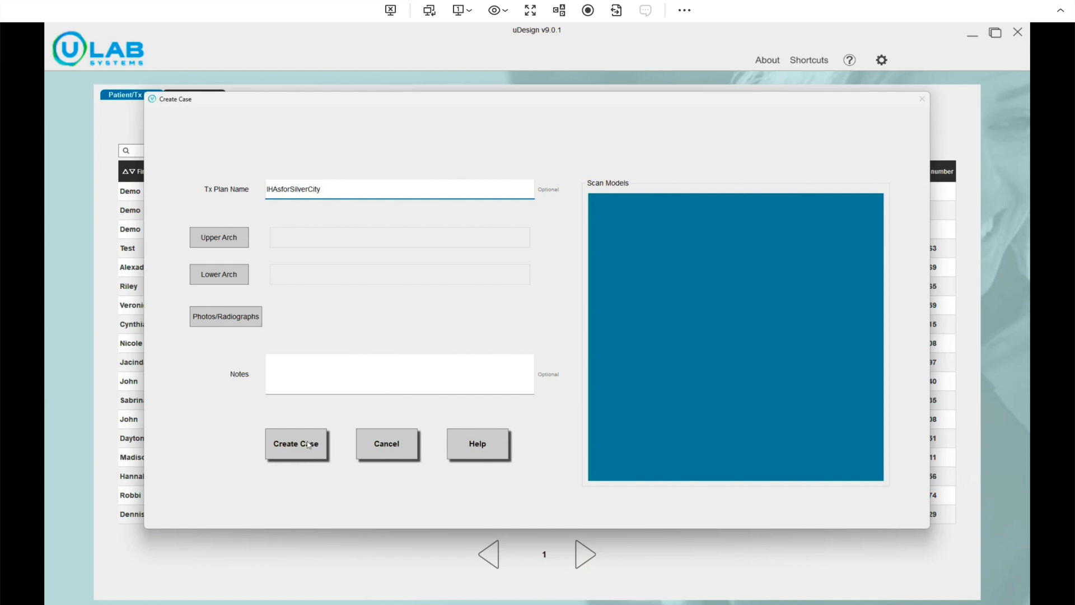
left_click(215, 242)
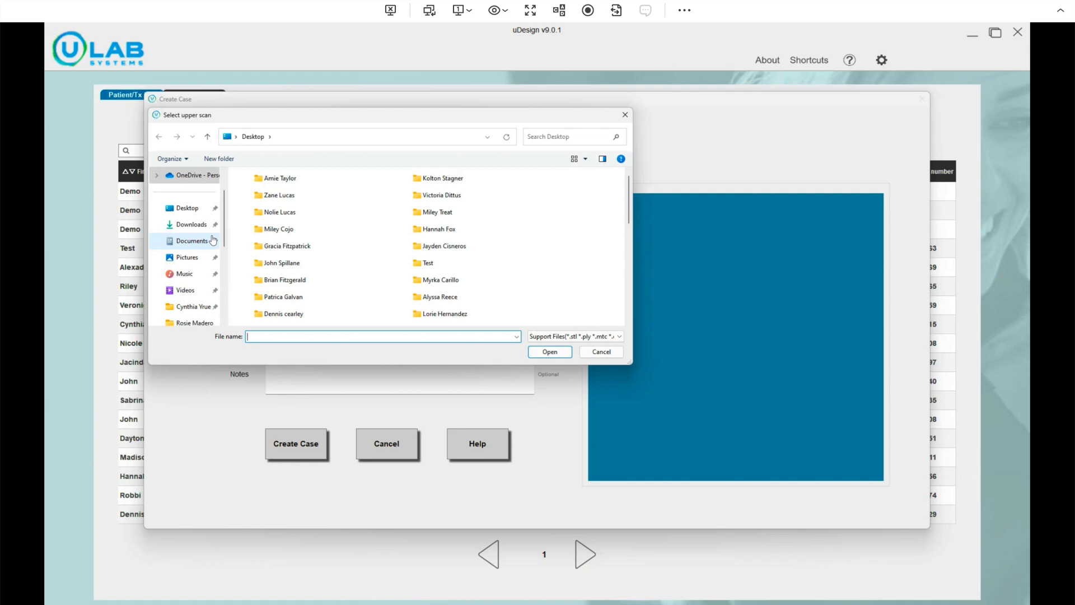
Open Visualization_DigitalModelUnsectioned_1-16.stl from the patient's Desktop folder as the upper arch
left_click(193, 211)
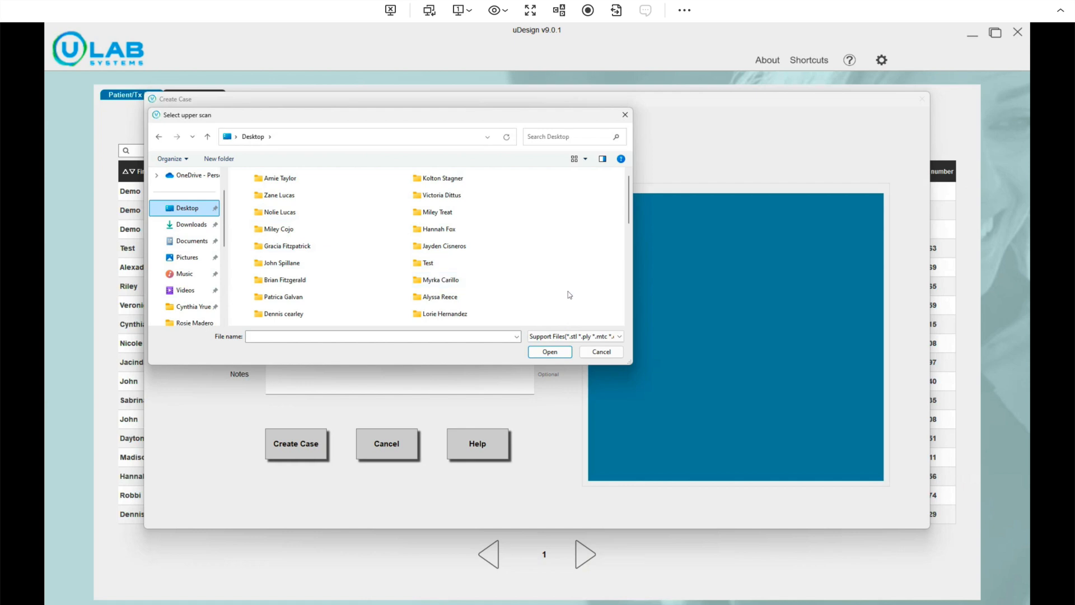
scroll(568, 291, "down", 1)
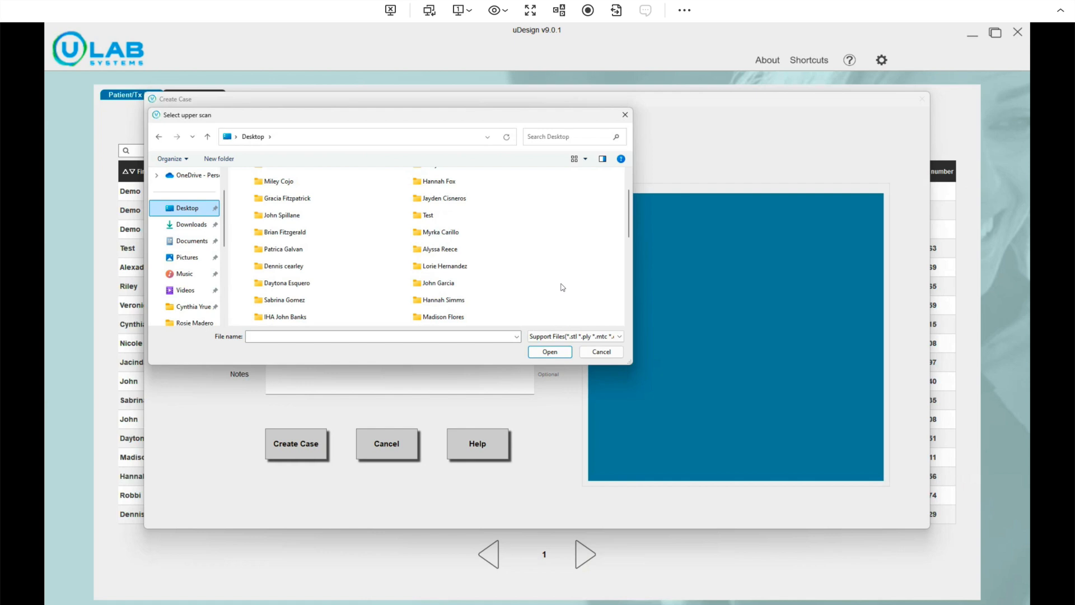
left_click(274, 305)
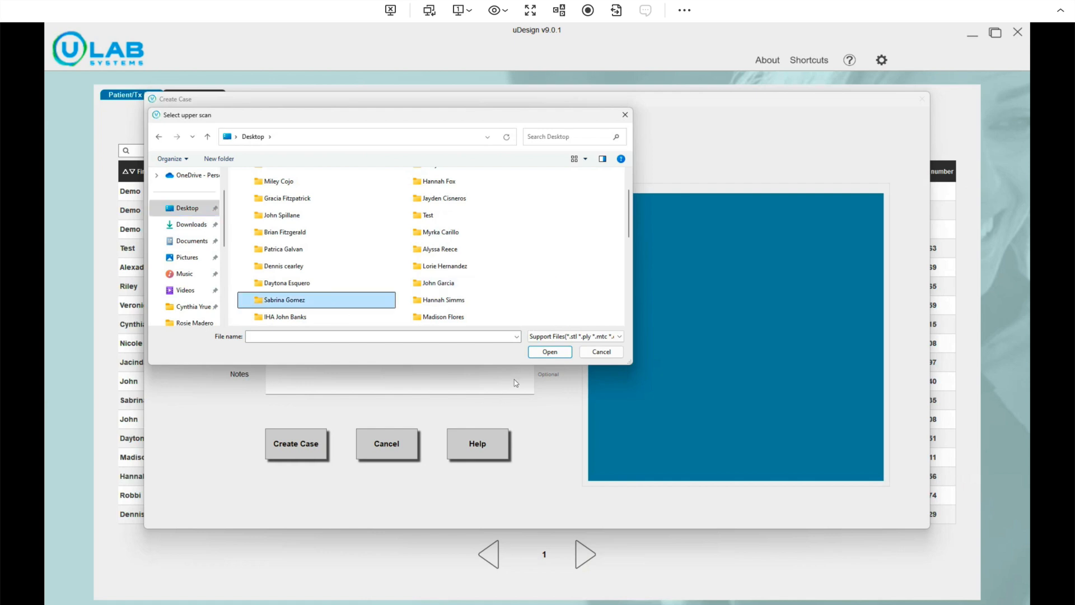
left_click(546, 353)
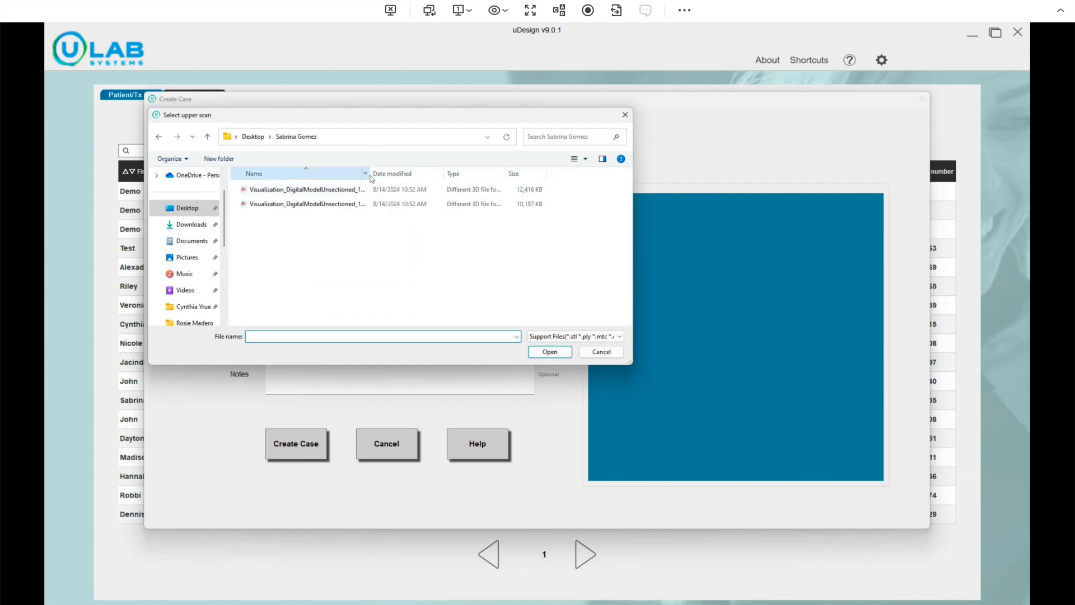
left_click_drag(371, 178, 299, 175)
left_click_drag(369, 173, 423, 177)
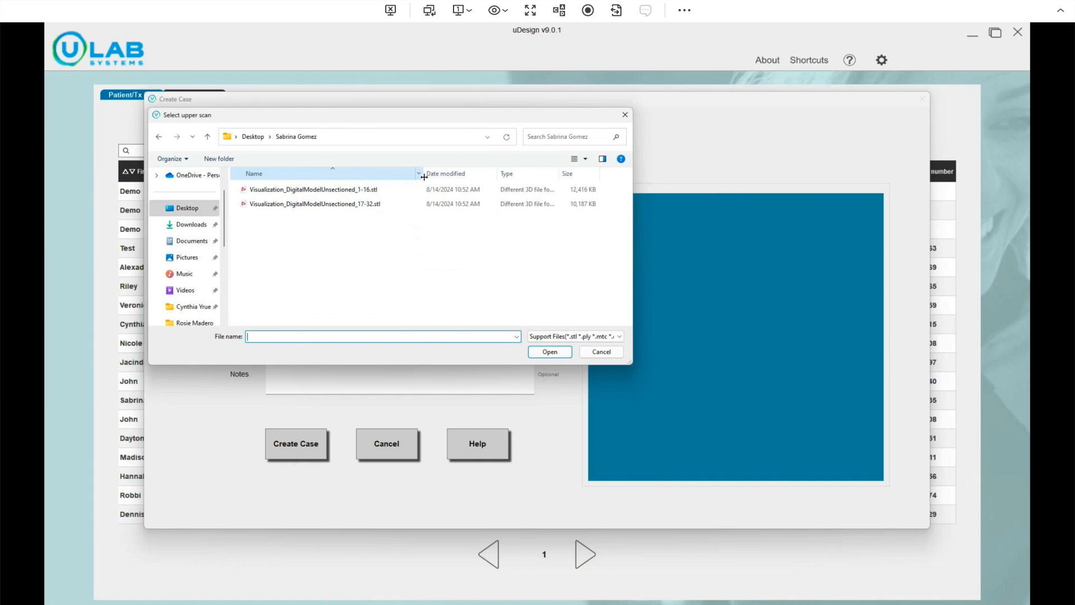
left_click(368, 193)
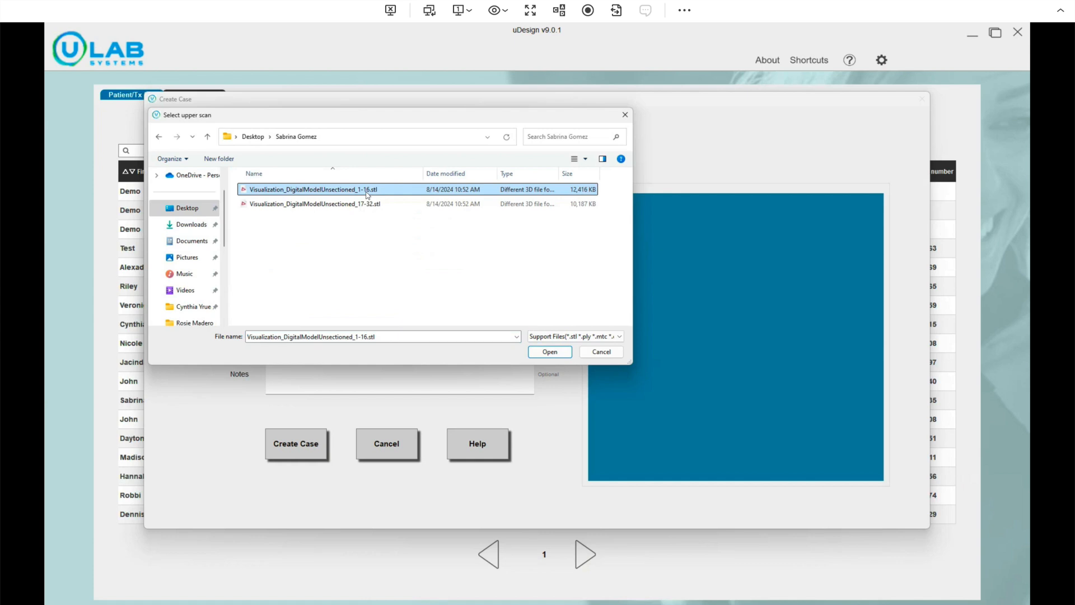
left_click(543, 352)
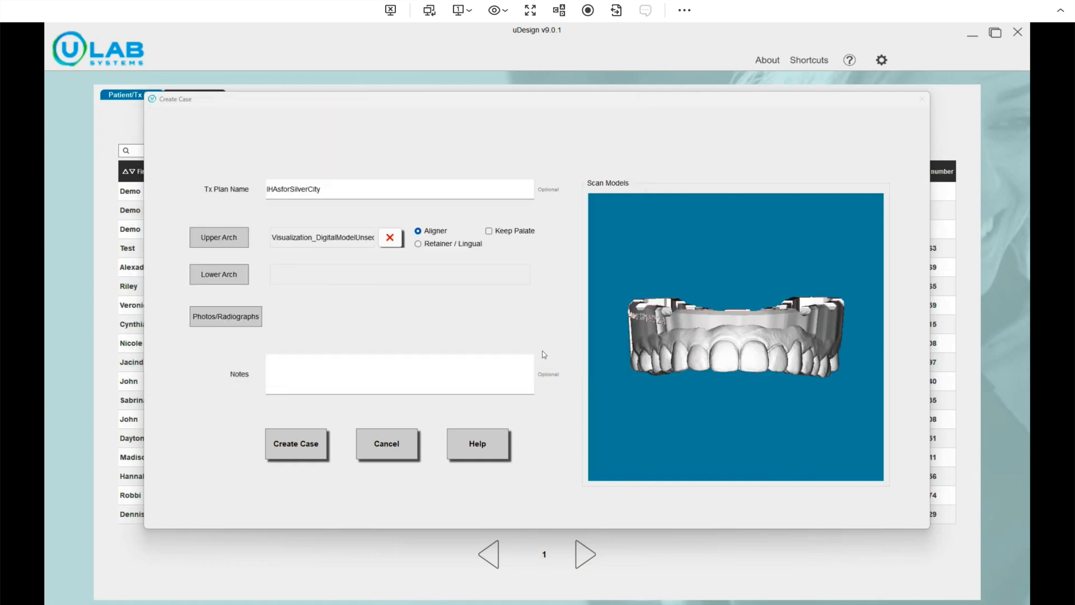
Load Visualization_DigitalModelUnsectioned_17-32.stl as the lower arch and create the case
left_click(237, 275)
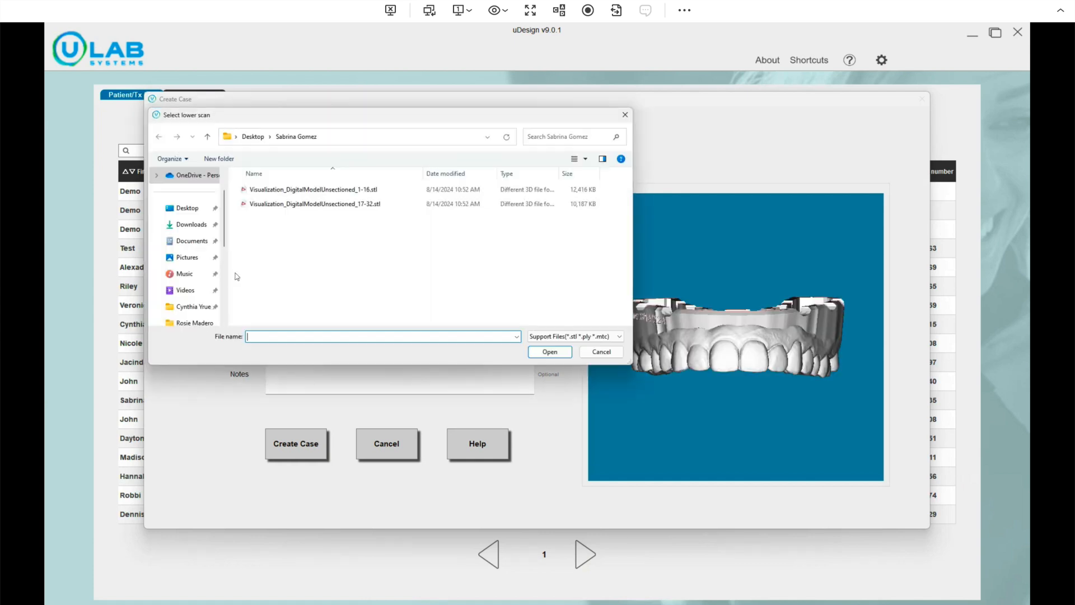
left_click(367, 207)
left_click(548, 352)
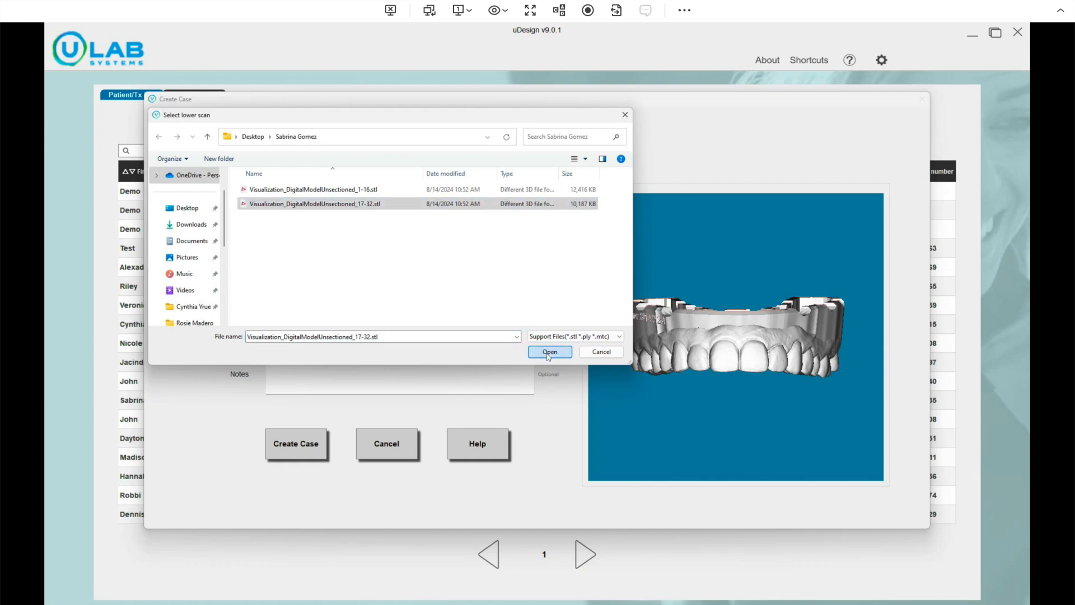
left_click(304, 448)
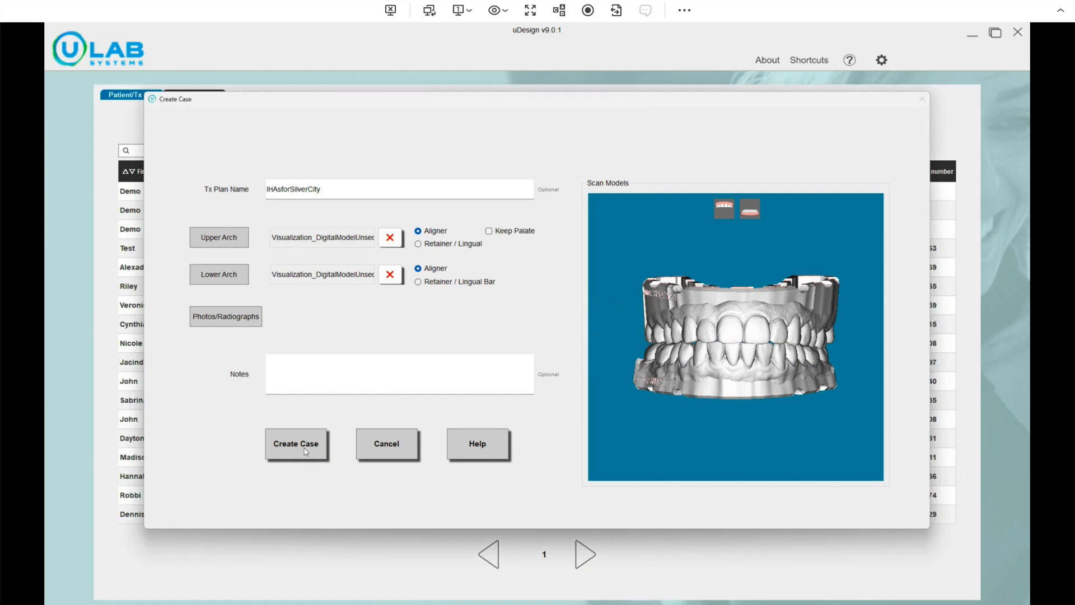